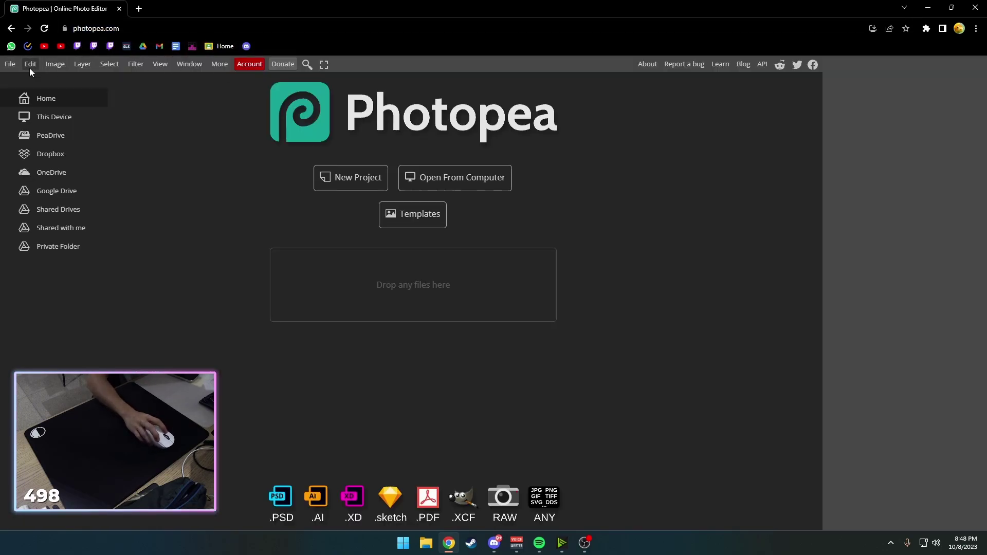
# - Create a new blank 18 × 18 px Photopea project
pyautogui.click(10, 63)
pyautogui.click(32, 84)
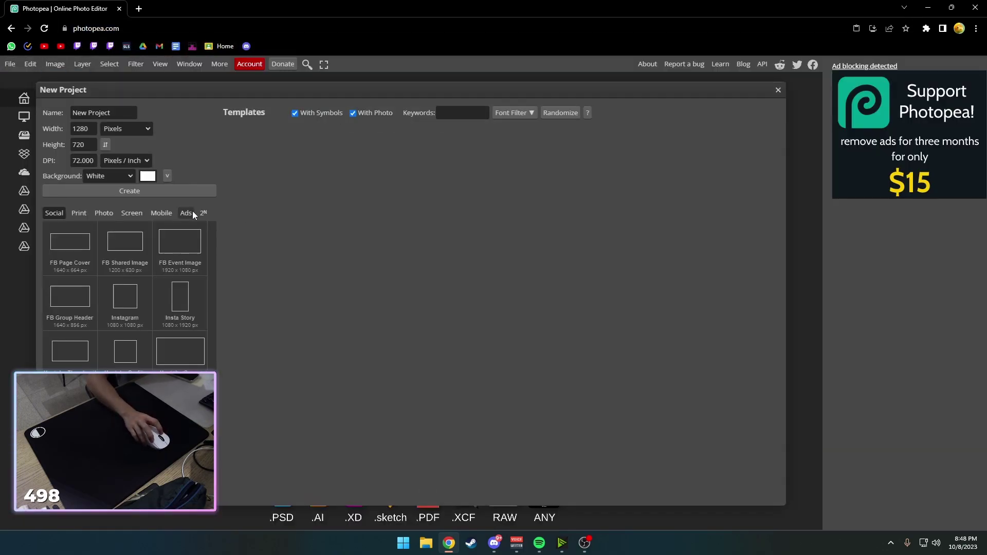
pyautogui.doubleClick(80, 128)
pyautogui.write('18')
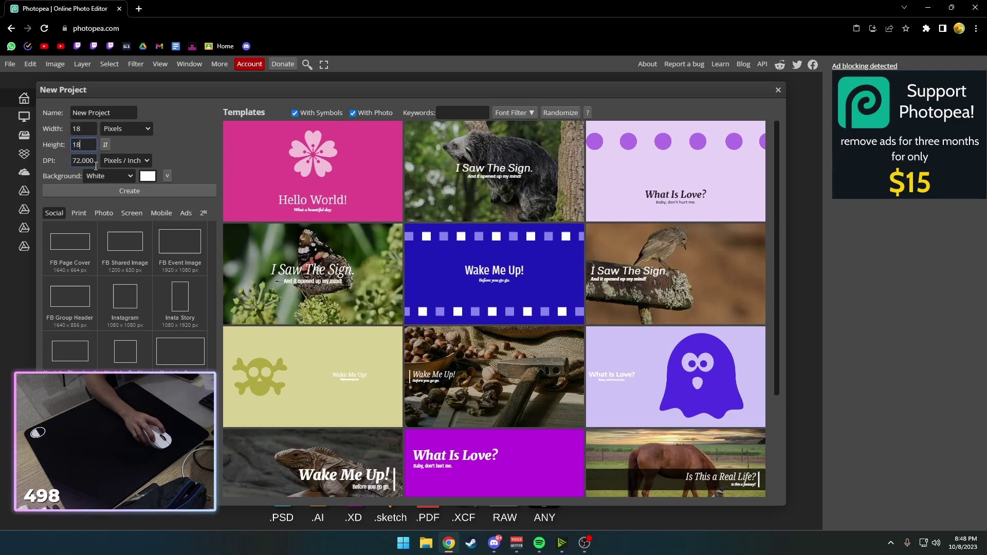
pyautogui.click(104, 191)
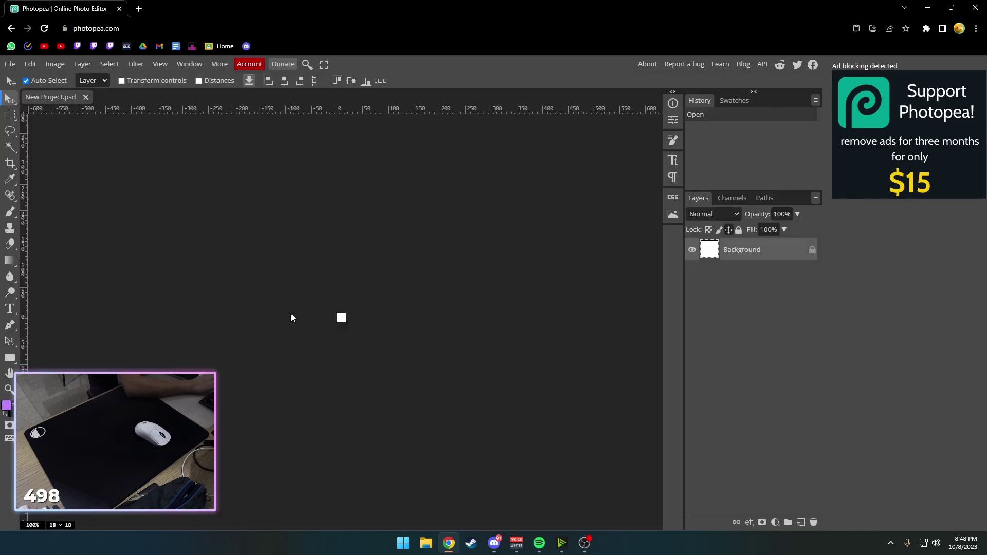
# - Zoom in, add a transparent Layer 1, and delete the white Background layer
pyautogui.hotkey('ctrl', '+')
pyautogui.hotkey('ctrl', '+')
pyautogui.hotkey('ctrl', '+')
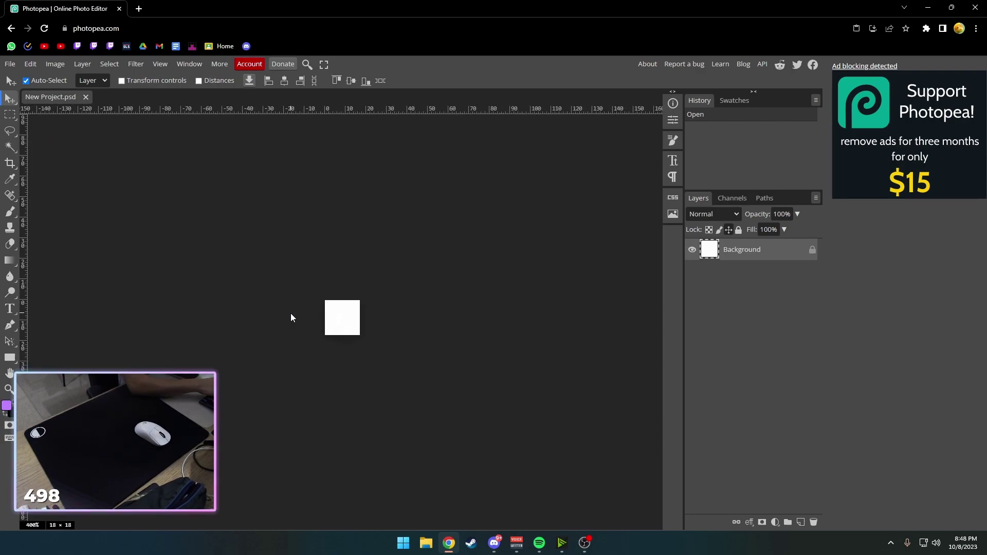
pyautogui.scroll(4, 290, 317)
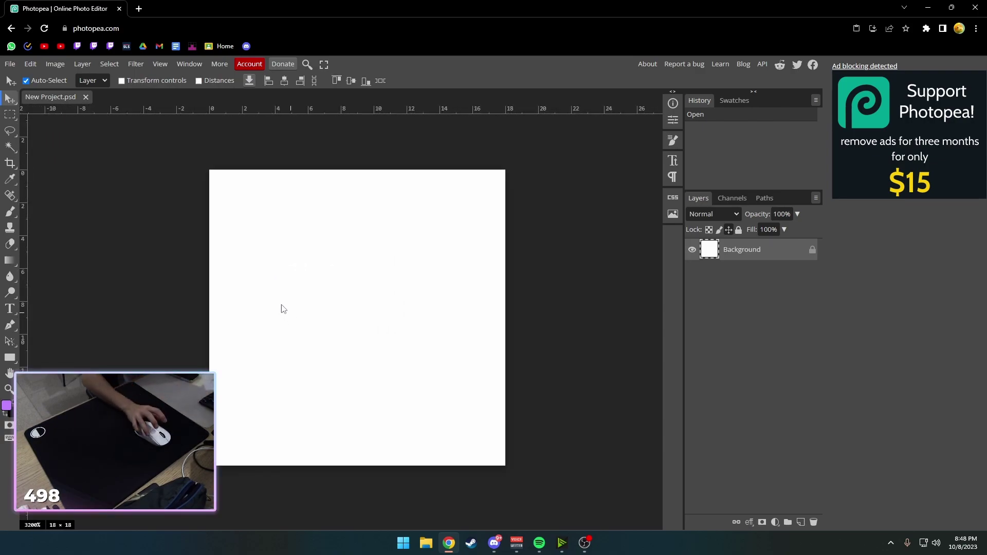
pyautogui.click(80, 64)
pyautogui.moveTo(91, 79)
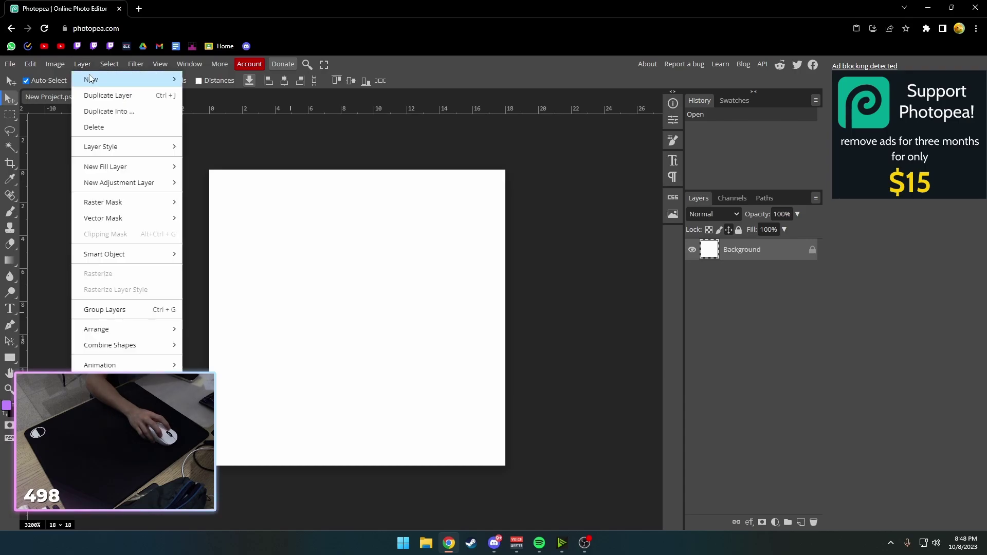
pyautogui.click(202, 81)
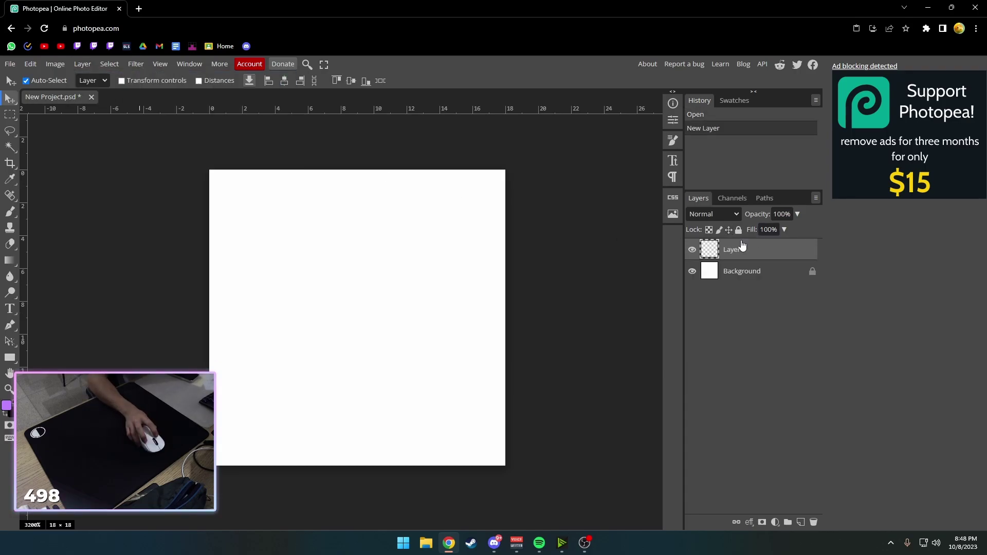
pyautogui.click(714, 272)
pyautogui.press('Delete')
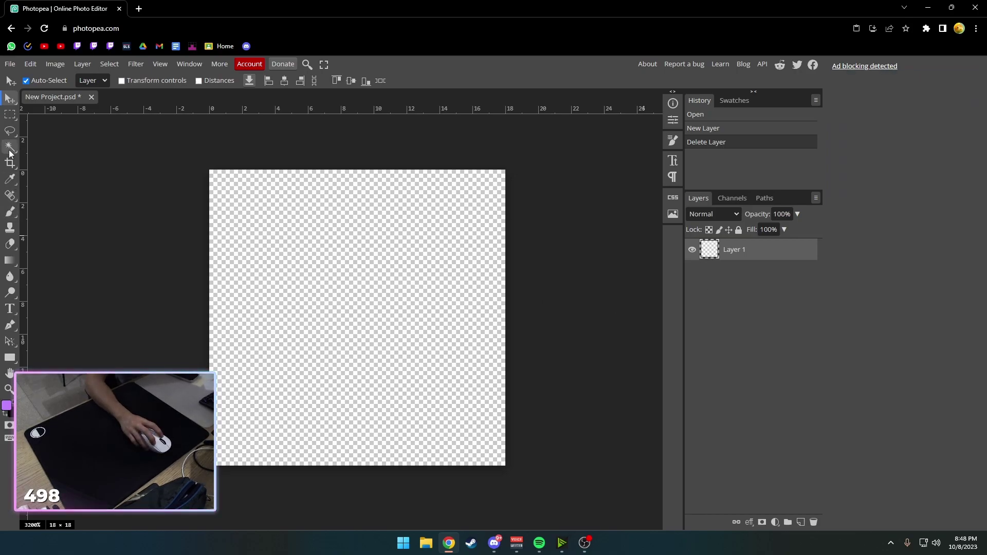
# - Switch to the Pencil tool at 1 px size with red as the colour
pyautogui.click(10, 211)
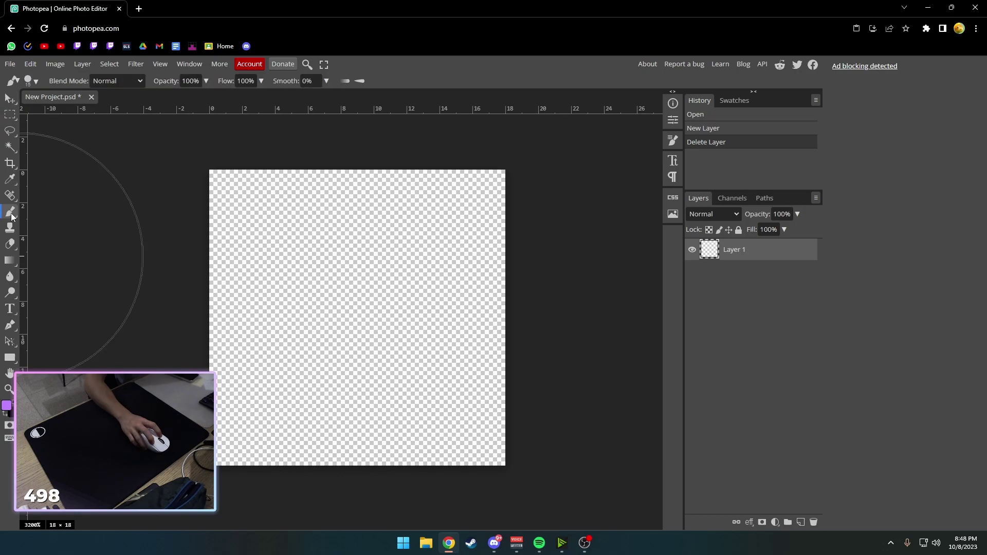
pyautogui.rightClick(10, 213)
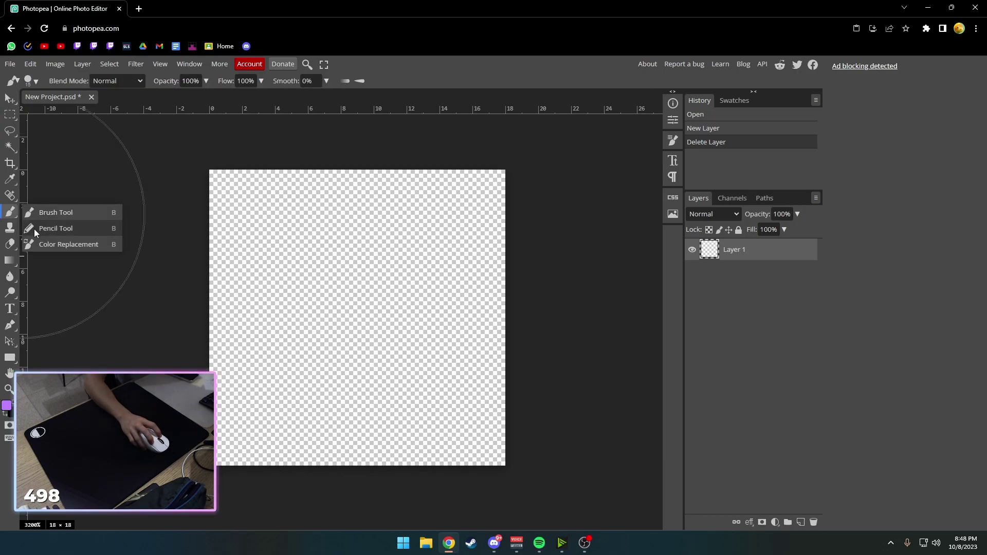
pyautogui.click(61, 230)
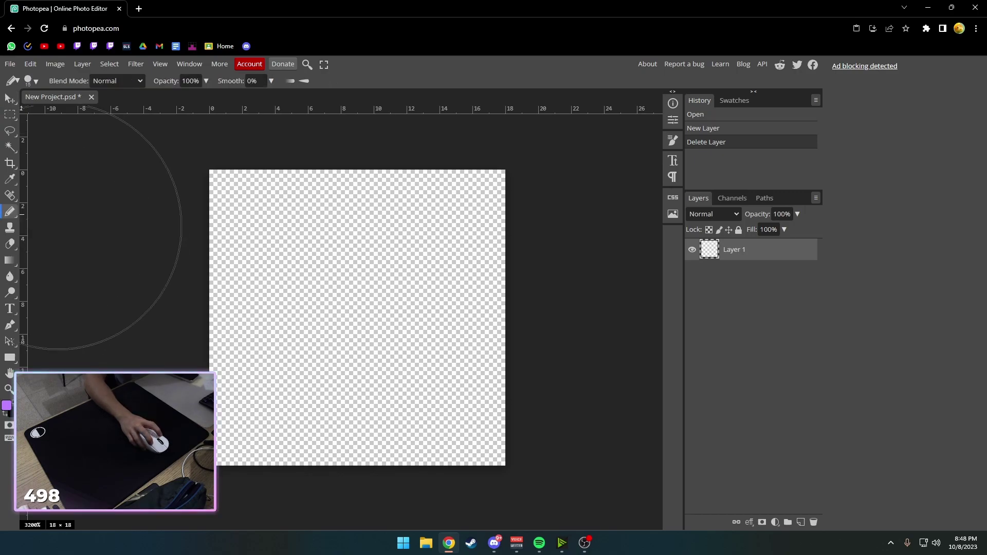
pyautogui.click(28, 81)
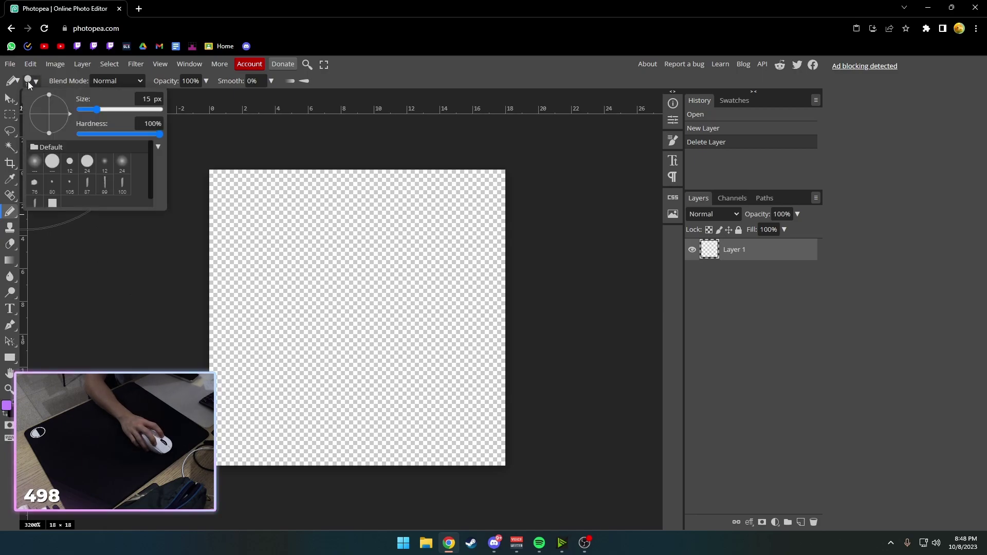
pyautogui.moveTo(95, 113); pyautogui.dragTo(62, 113)
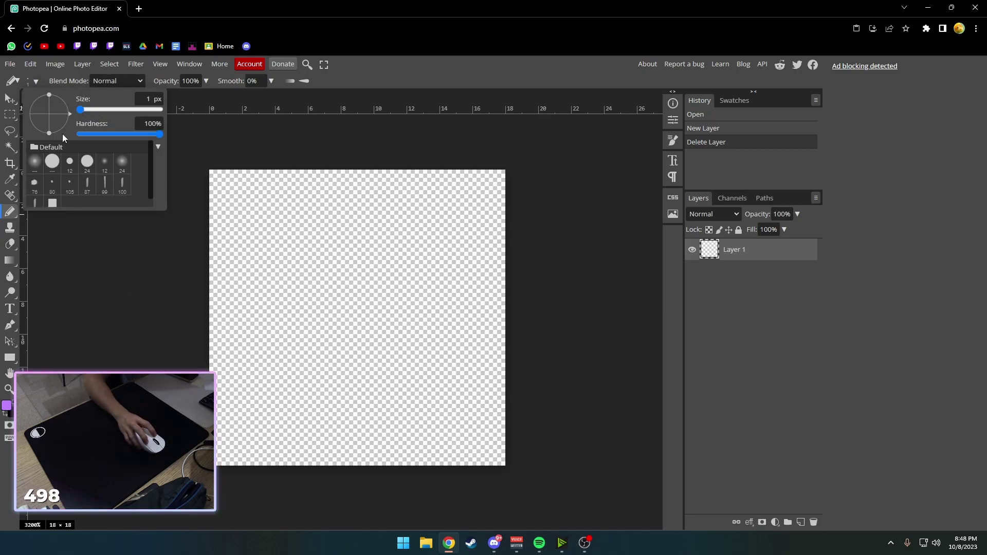
pyautogui.click(734, 100)
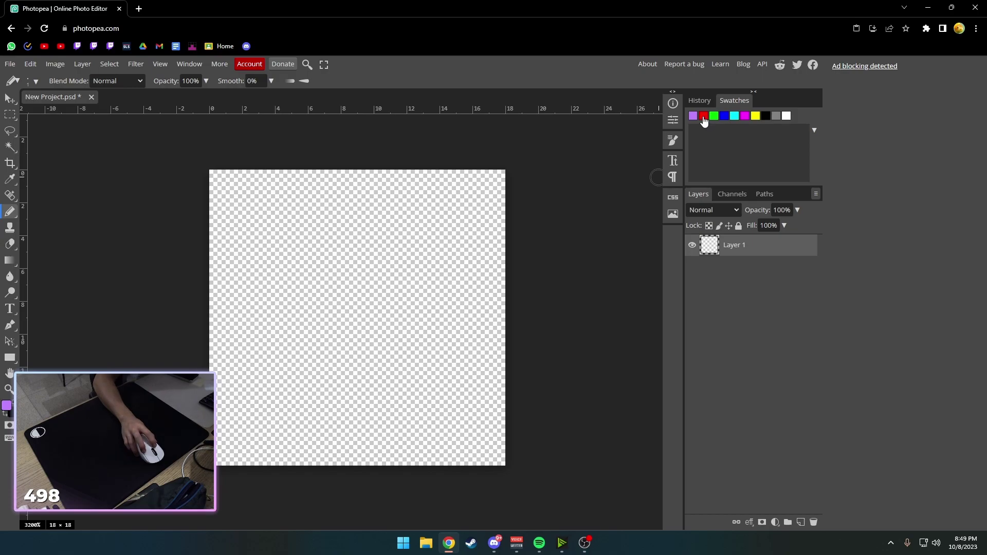
pyautogui.click(704, 117)
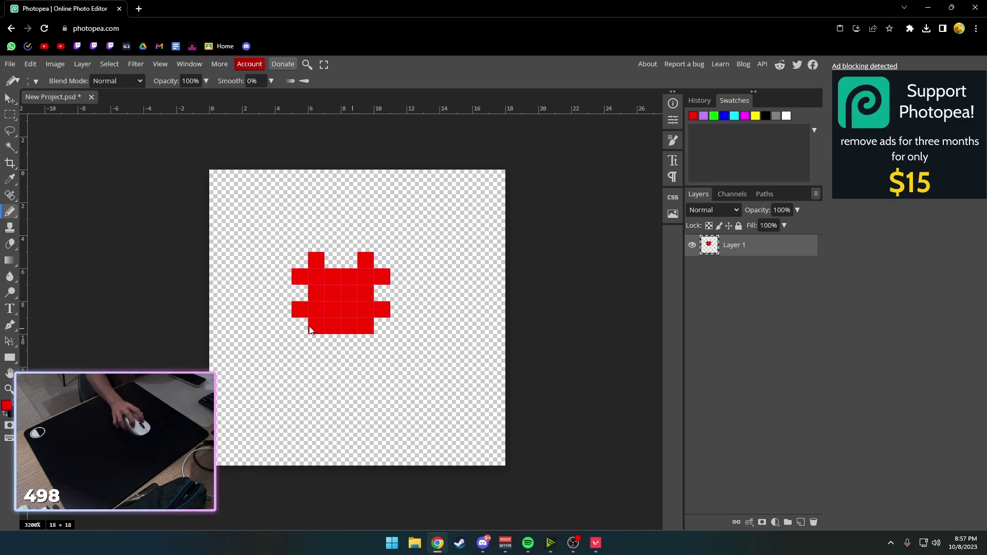
# - Erase and redraw the red pixels into a symmetric hash shape, then centre it
pyautogui.moveTo(308, 330); pyautogui.dragTo(294, 310)
pyautogui.moveTo(348, 325); pyautogui.dragTo(366, 324)
pyautogui.moveTo(300, 324); pyautogui.dragTo(316, 343)
pyautogui.moveTo(382, 324); pyautogui.dragTo(365, 343)
pyautogui.press('v')
pyautogui.moveTo(344, 310); pyautogui.dragTo(360, 326)
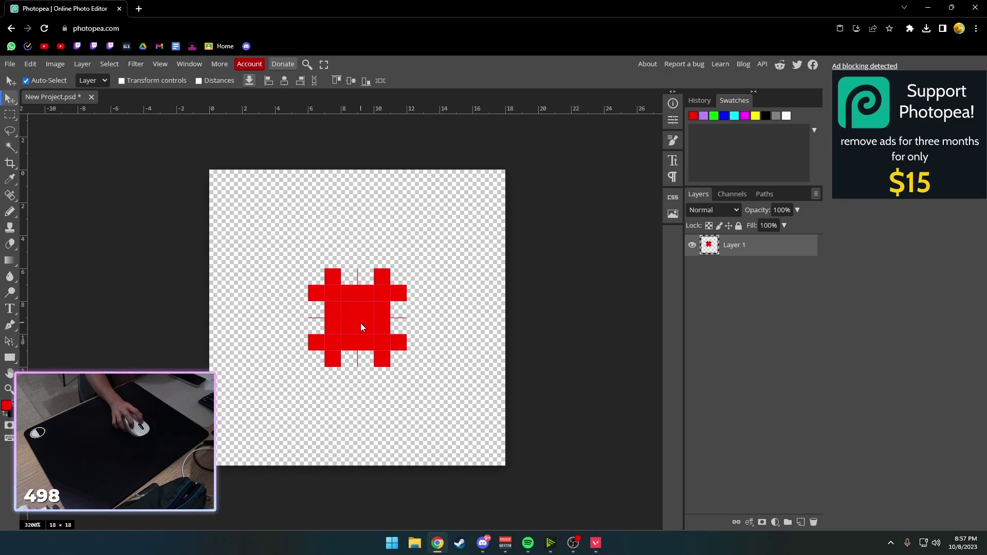
pyautogui.moveTo(372, 318); pyautogui.dragTo(366, 330)
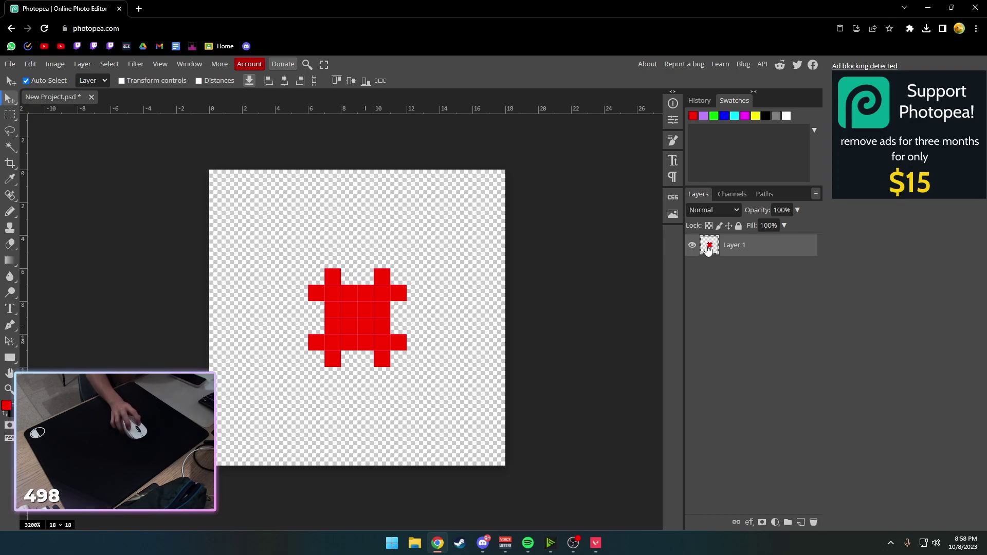
# - Give Layer 1 a black Color Overlay layer style
pyautogui.doubleClick(709, 247)
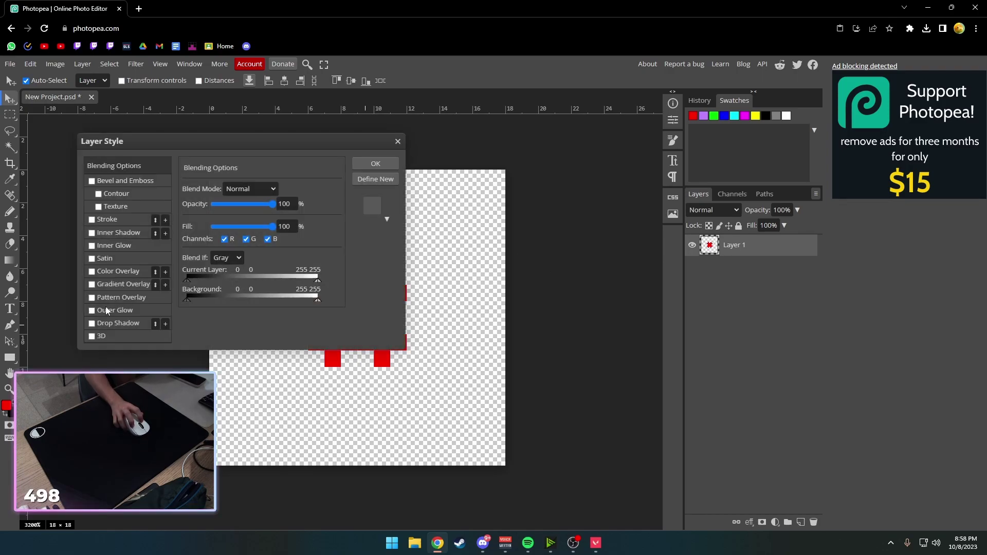
pyautogui.click(92, 271)
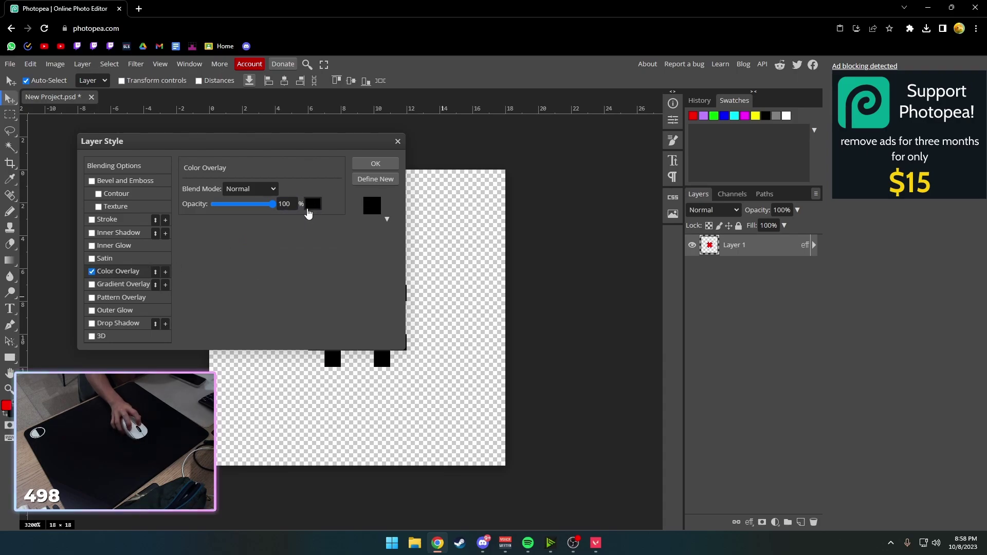
pyautogui.click(312, 204)
pyautogui.moveTo(221, 233)
pyautogui.mouseDown()
pyautogui.moveTo(300, 221)
pyautogui.moveTo(161, 364)
pyautogui.mouseUp()
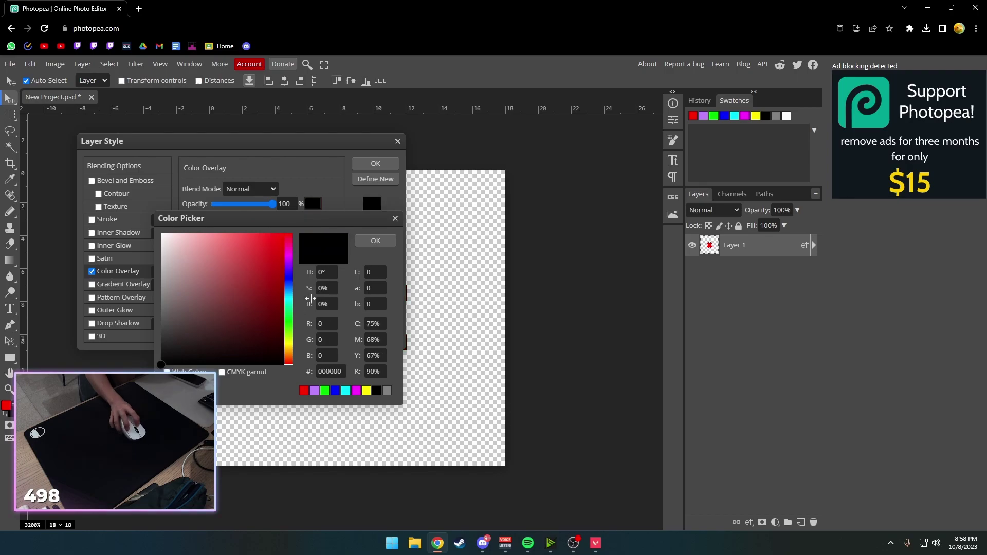
pyautogui.click(378, 241)
pyautogui.click(389, 165)
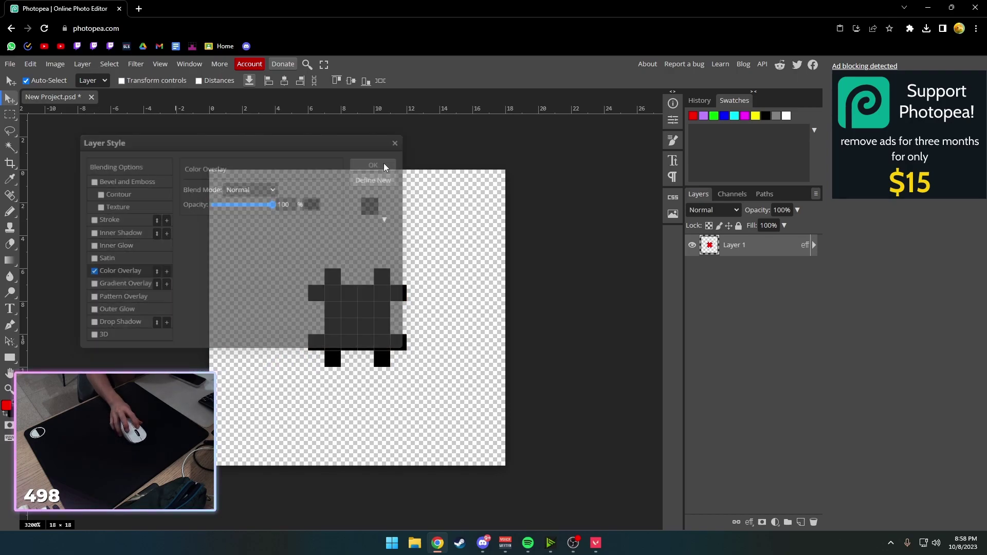
# - Export the 18×18 image as a PNG and save the download
pyautogui.click(10, 64)
pyautogui.moveTo(30, 214)
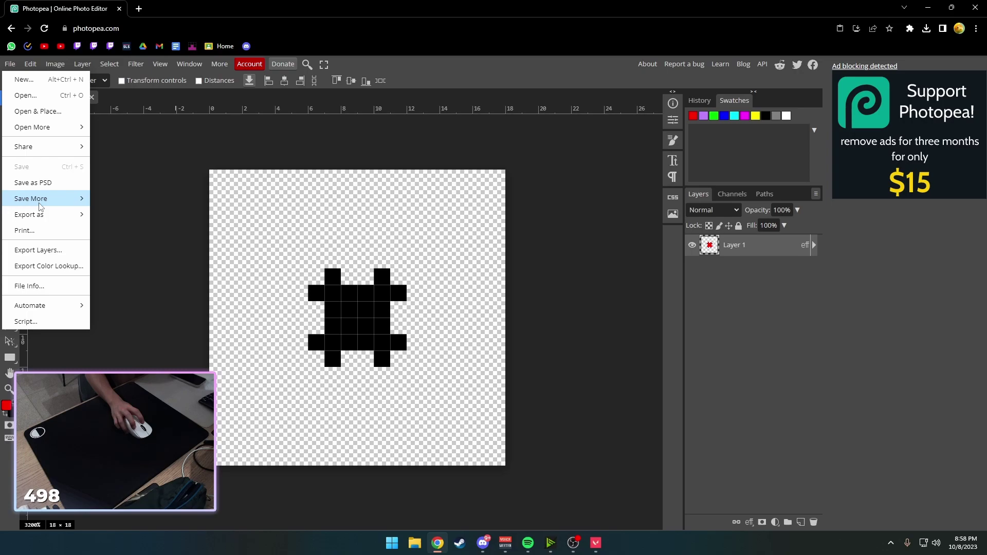
pyautogui.click(115, 216)
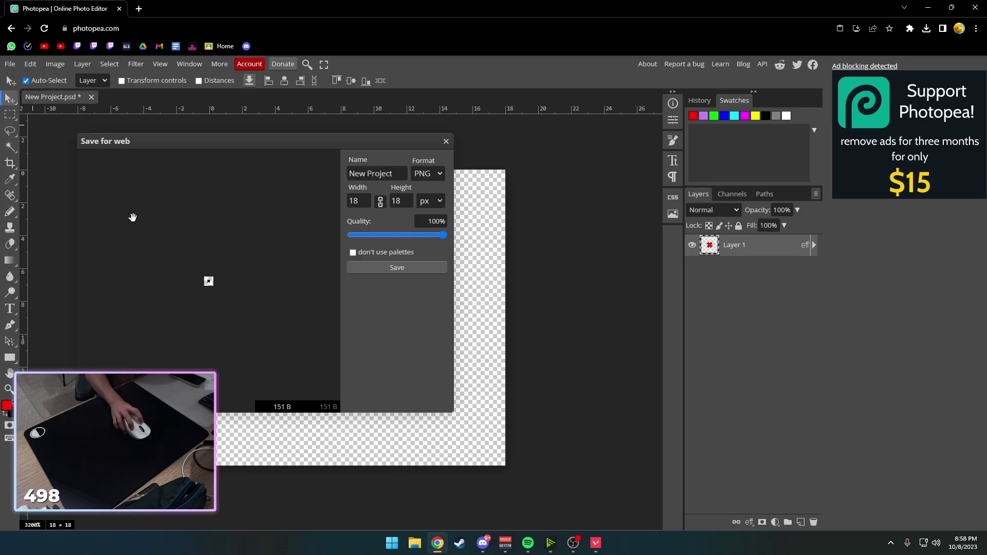
pyautogui.click(368, 271)
pyautogui.click(432, 142)
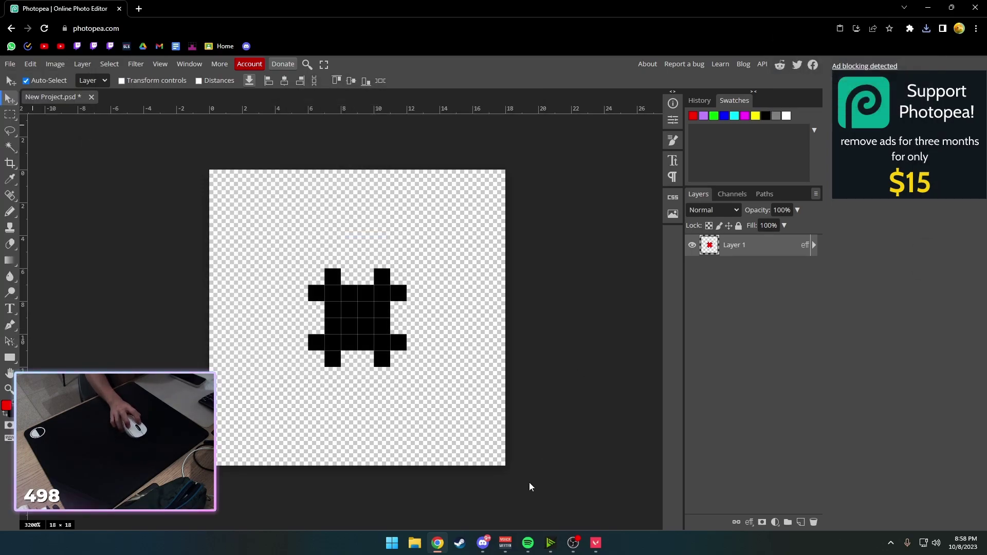
# - Send the PNG to Discord's #crosshairs channel and open it in the browser
pyautogui.click(483, 543)
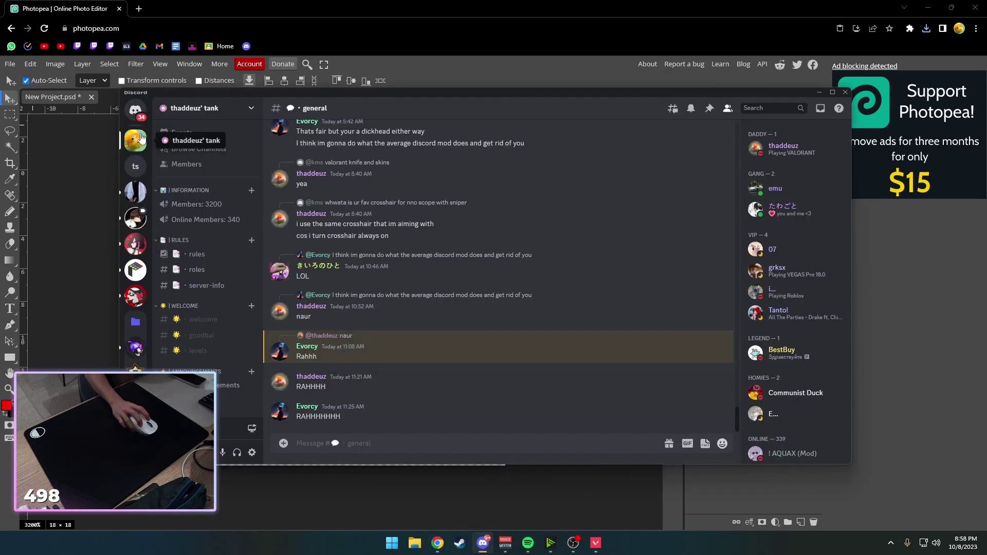
pyautogui.scroll(-1, 204, 320)
pyautogui.scroll(-3, 204, 308)
pyautogui.click(187, 159)
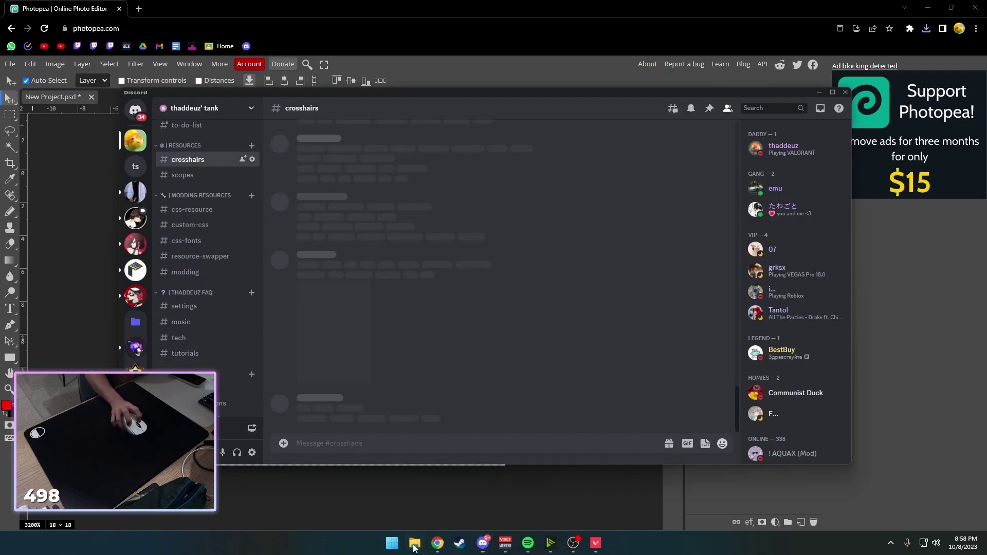
pyautogui.moveTo(371, 408); pyautogui.dragTo(375, 411)
pyautogui.press('Return')
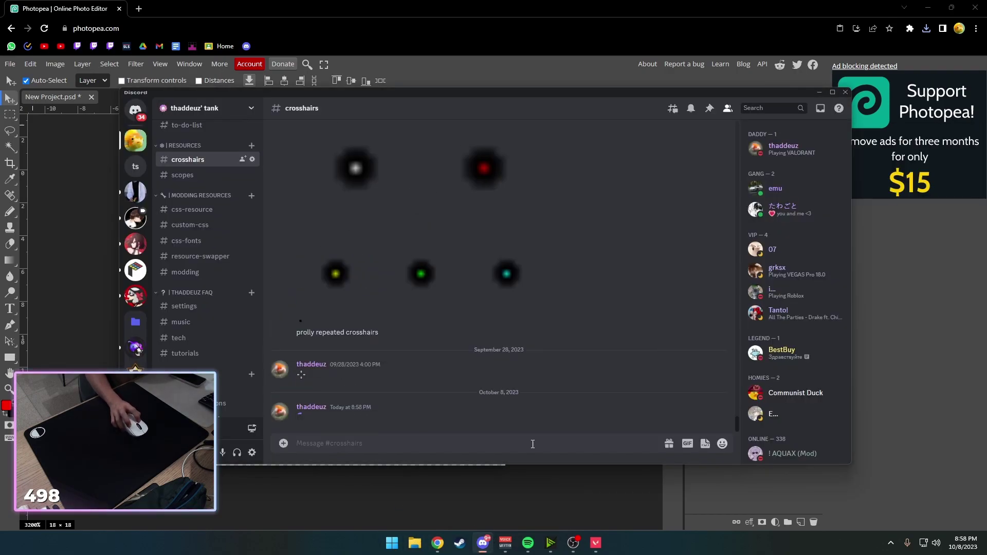
pyautogui.click(302, 420)
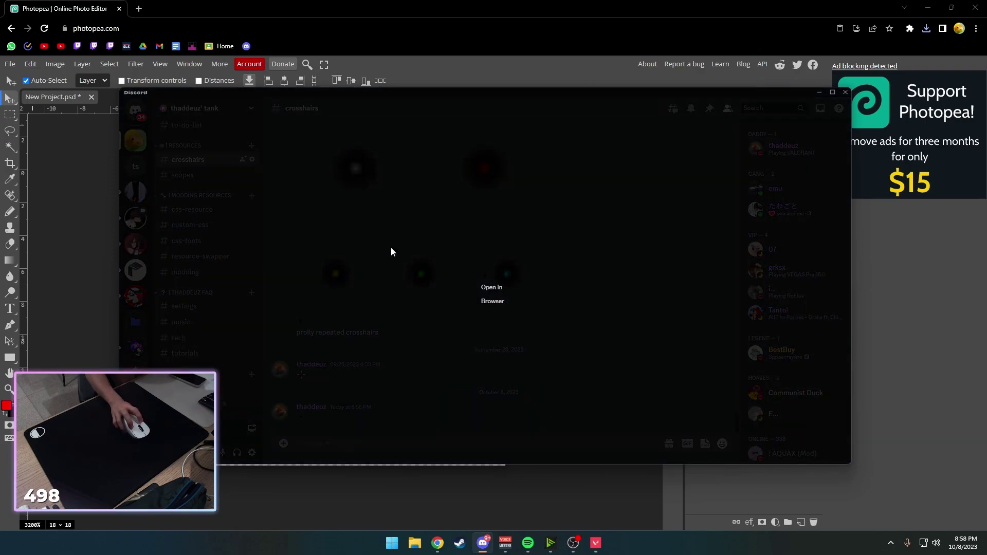
pyautogui.click(492, 294)
# - Go full screen in Krunker and check the crosshair's Discord image link in settings
pyautogui.click(260, 9)
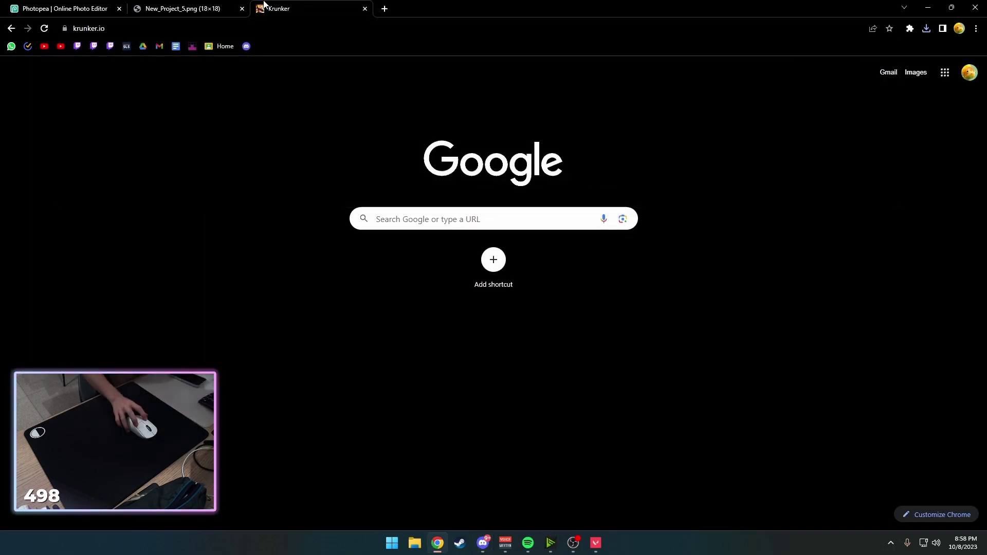
pyautogui.press('F11')
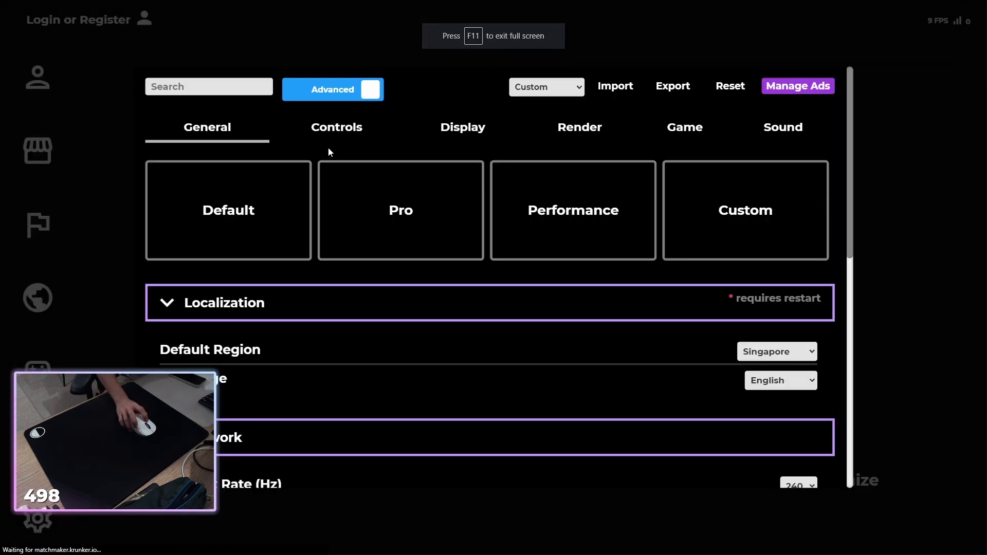
pyautogui.write('cro')
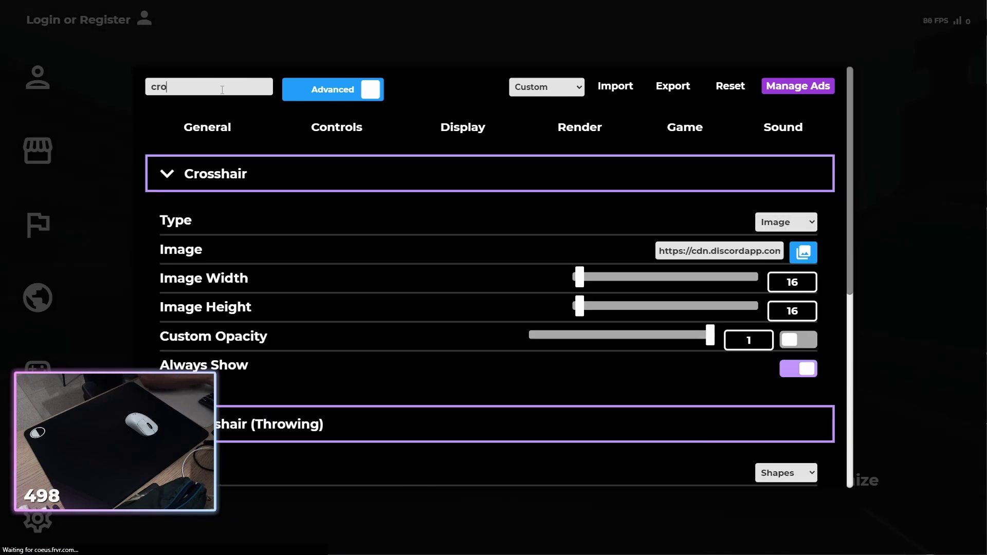
pyautogui.press('Escape')
pyautogui.click(146, 256)
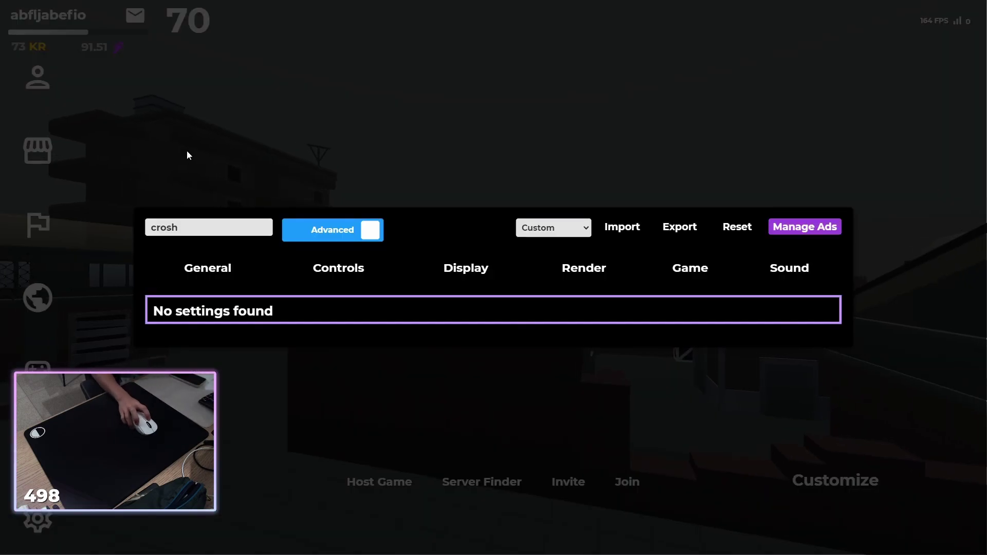
pyautogui.press('BackSpace')
pyautogui.write('s')
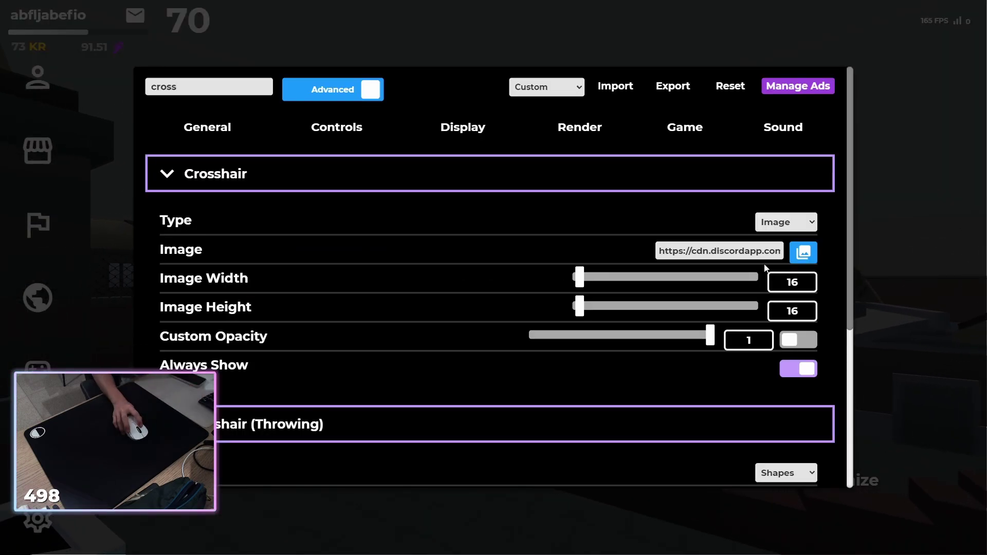
pyautogui.click(736, 249)
pyautogui.click(693, 264)
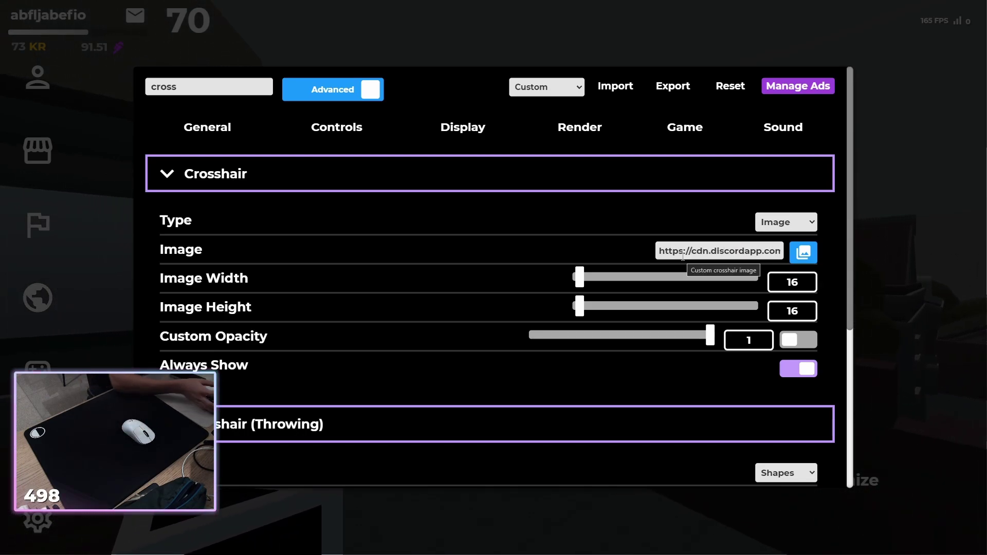
# - Close settings, start the match, and shoot enemies with reloads to test the crosshair
pyautogui.click(866, 260)
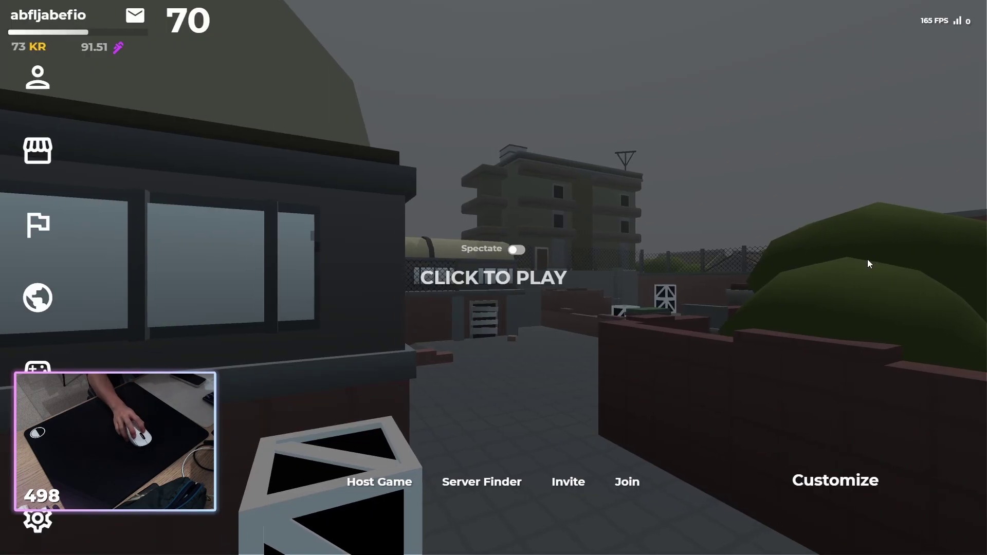
pyautogui.click(801, 370)
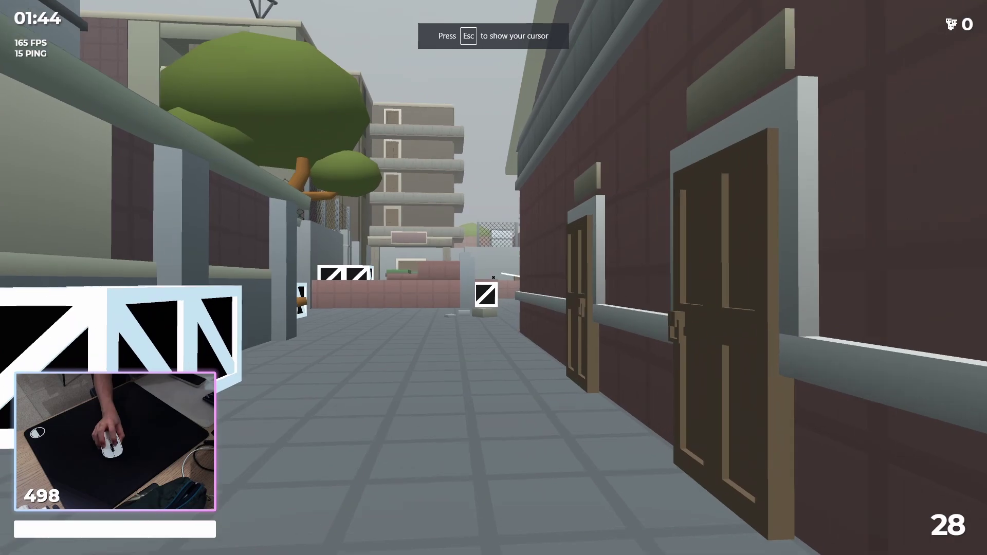
pyautogui.click(493, 277)
pyautogui.click(493, 278)
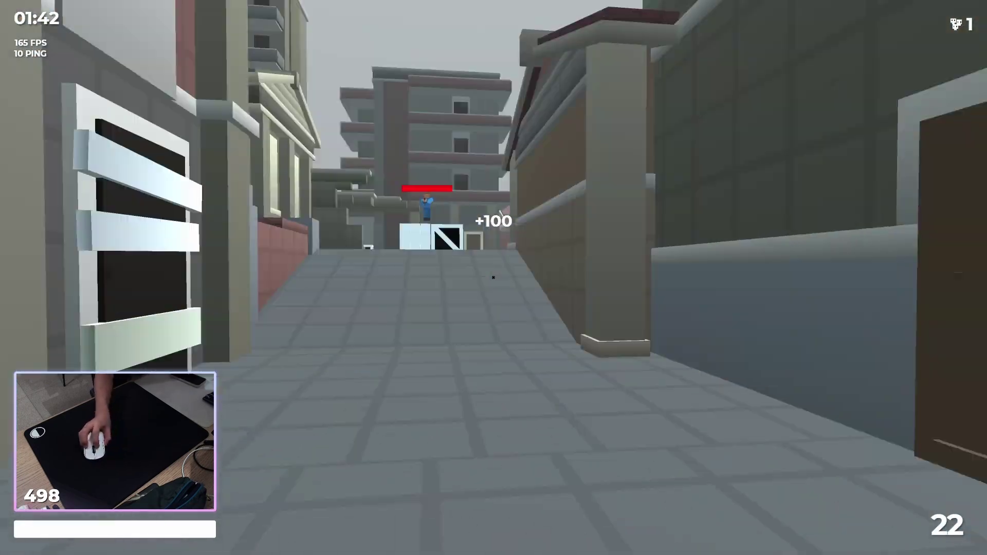
pyautogui.click(493, 277)
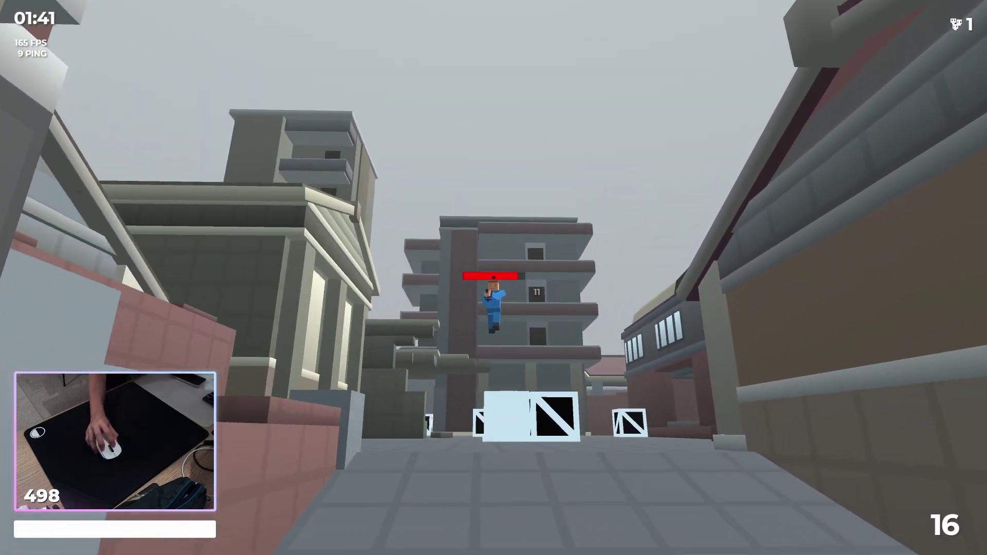
pyautogui.click(494, 278)
pyautogui.click(494, 278)
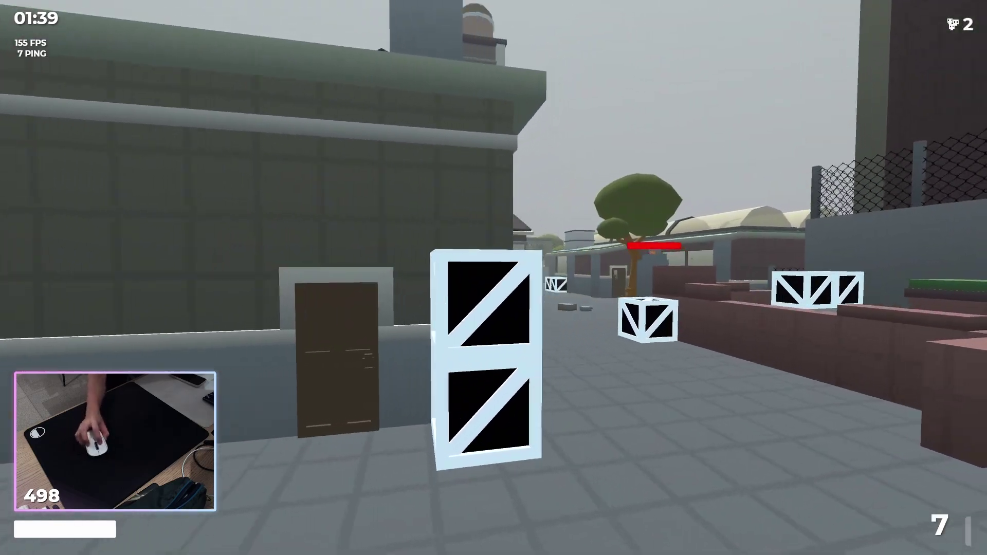
pyautogui.press('r')
pyautogui.click(494, 278)
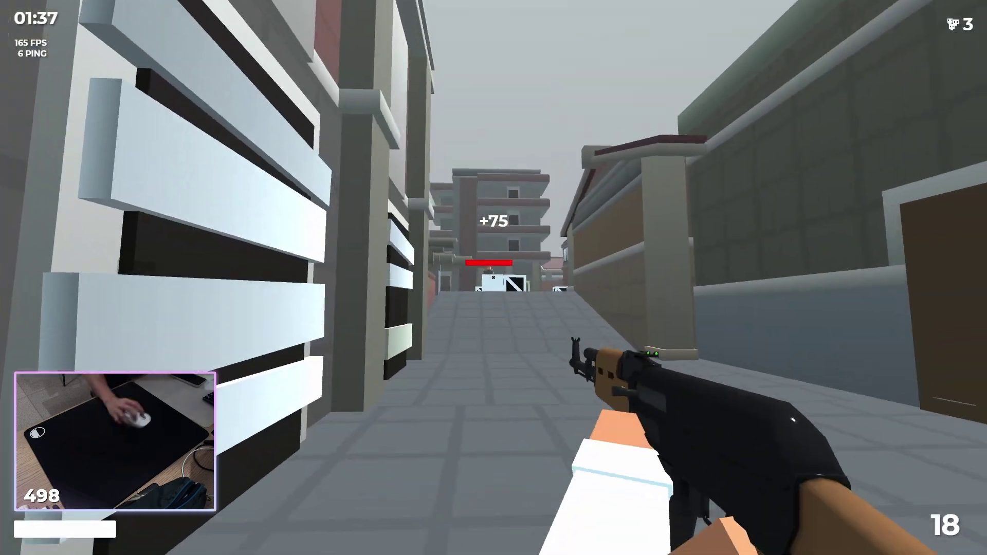
pyautogui.click(493, 277)
pyautogui.press('r')
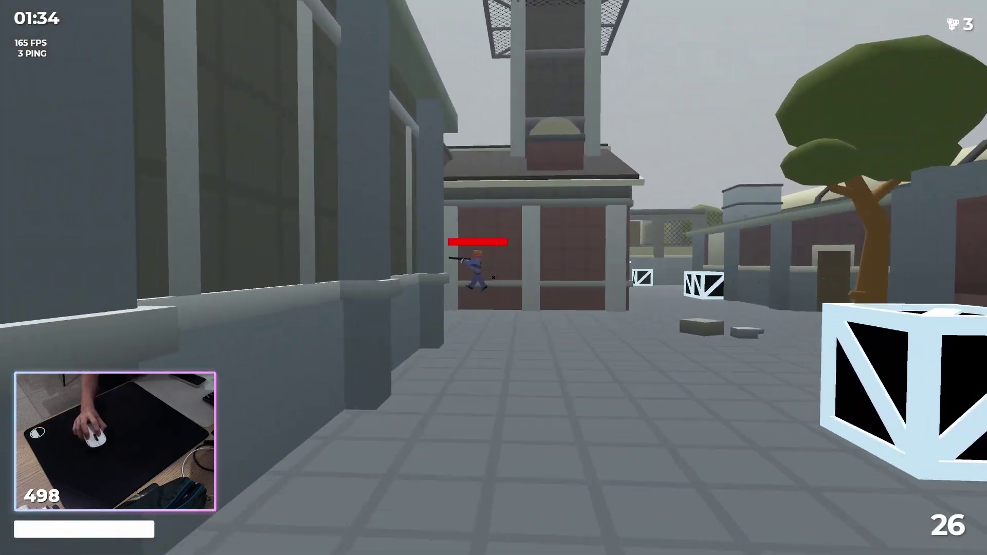
# - Keep shooting and reloading, moving into another alley, with kills reaching 9
pyautogui.click(494, 278)
pyautogui.click(494, 278)
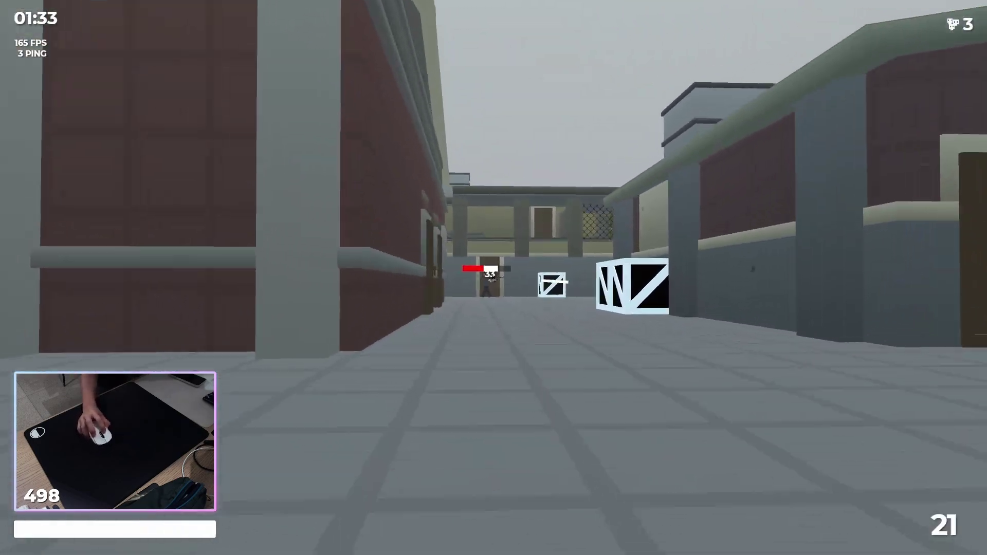
pyautogui.click(493, 278)
pyautogui.press('r')
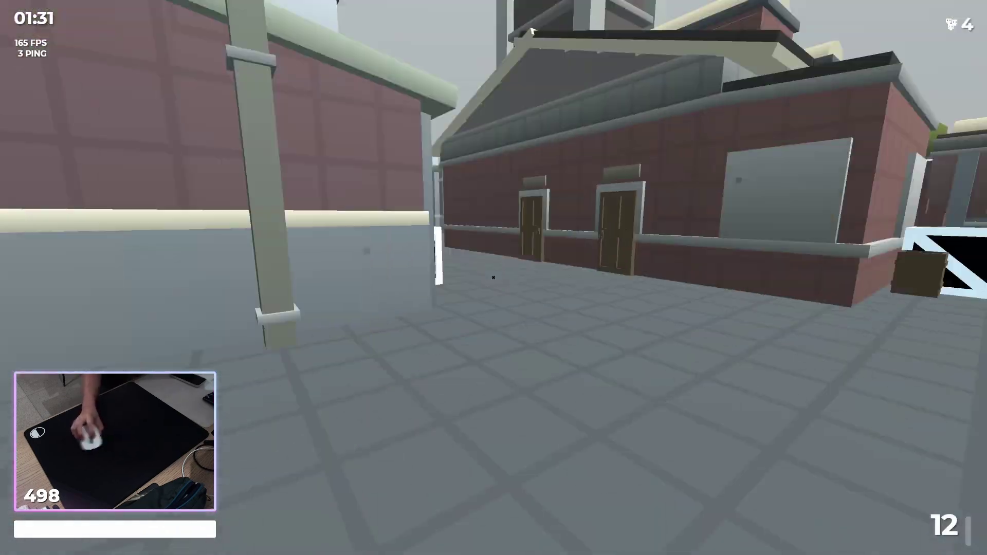
pyautogui.click(494, 278)
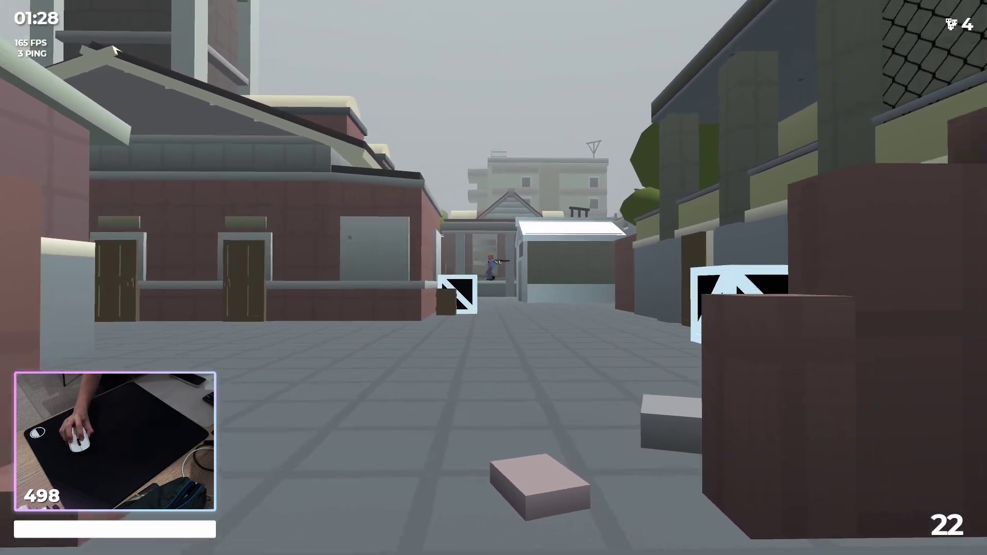
pyautogui.click(493, 278)
pyautogui.click(494, 278)
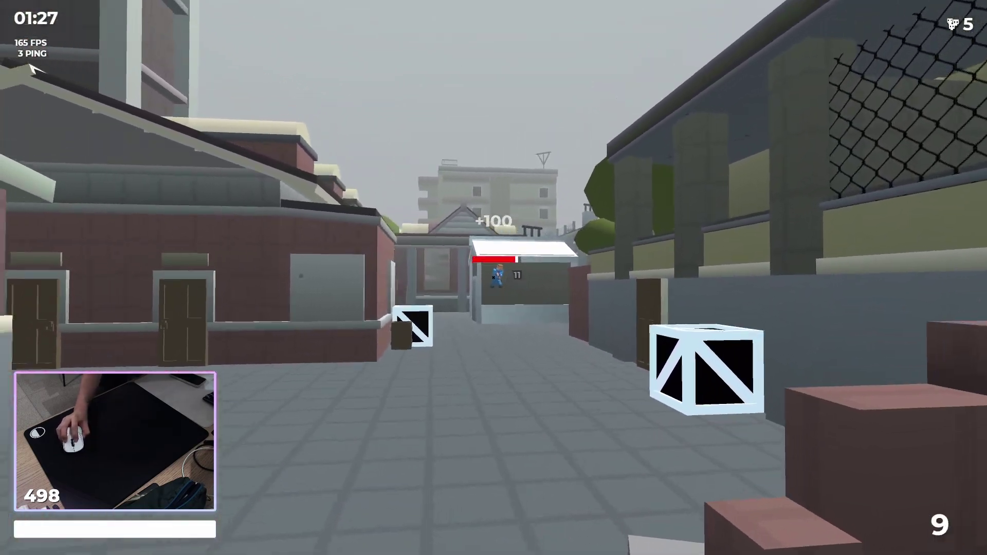
pyautogui.press('r')
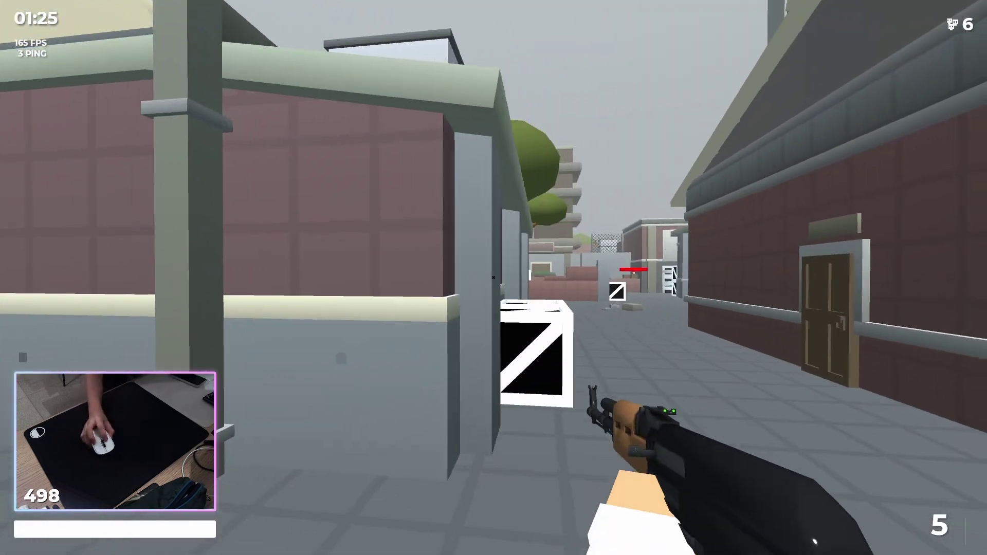
pyautogui.click(494, 278)
pyautogui.click(493, 278)
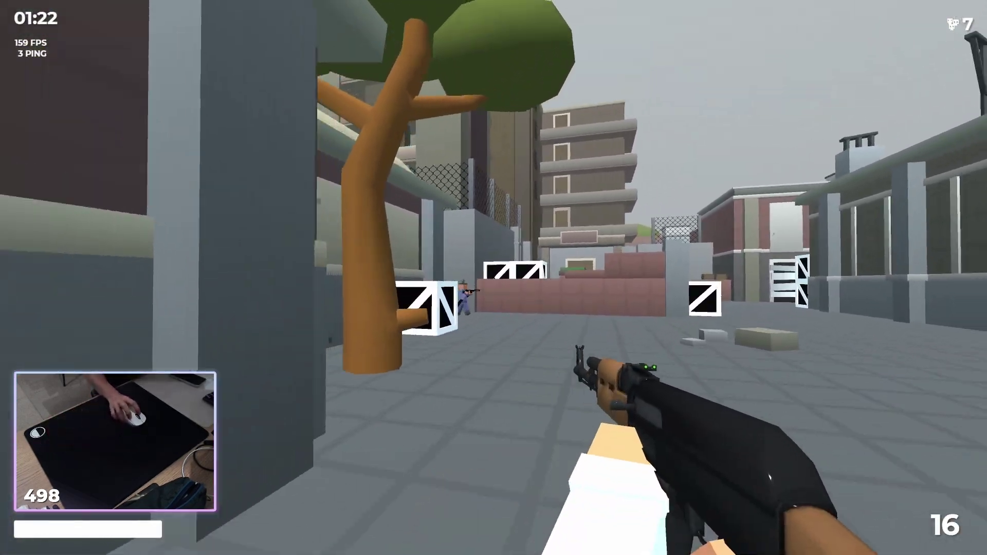
pyautogui.click(493, 278)
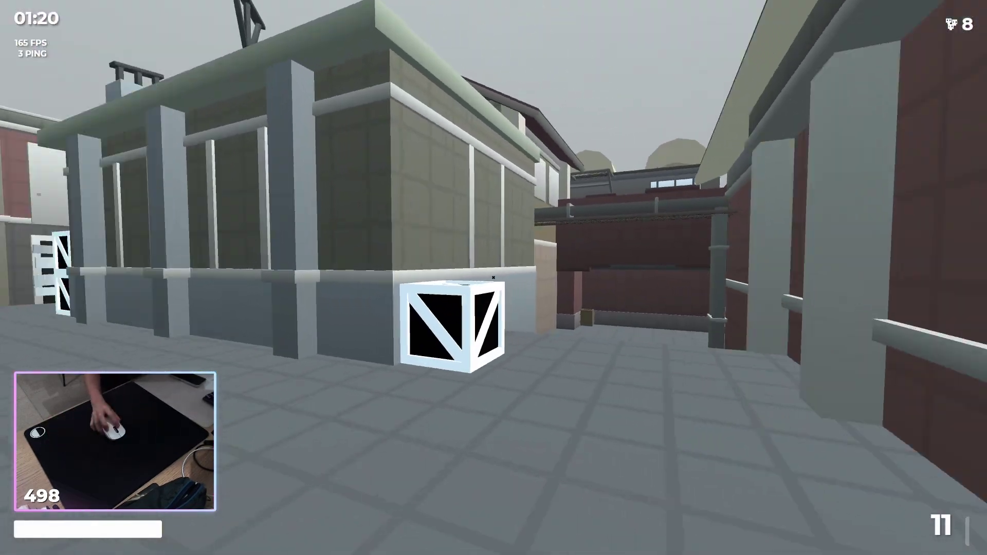
pyautogui.press('r')
pyautogui.click(493, 277)
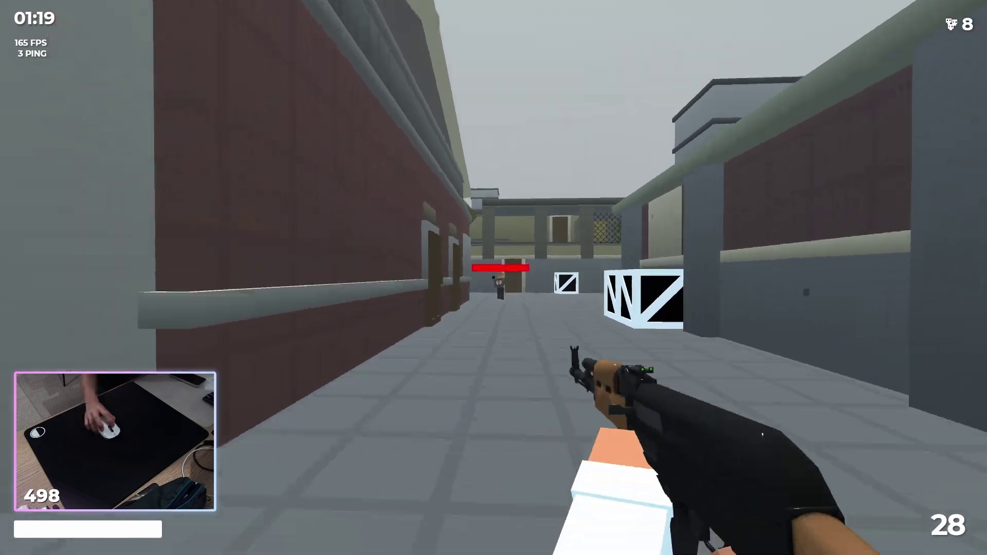
pyautogui.click(494, 278)
pyautogui.click(494, 278)
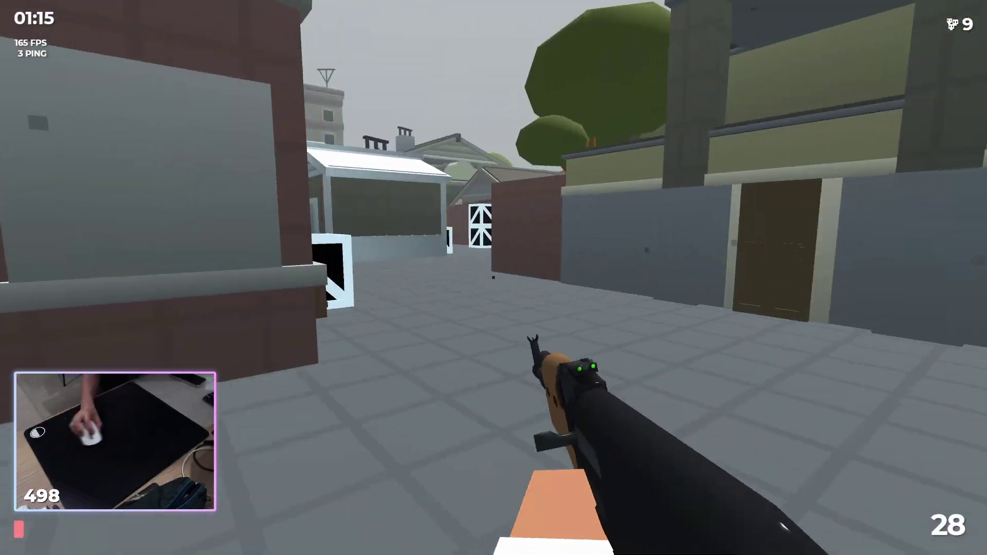
pyautogui.press('w')
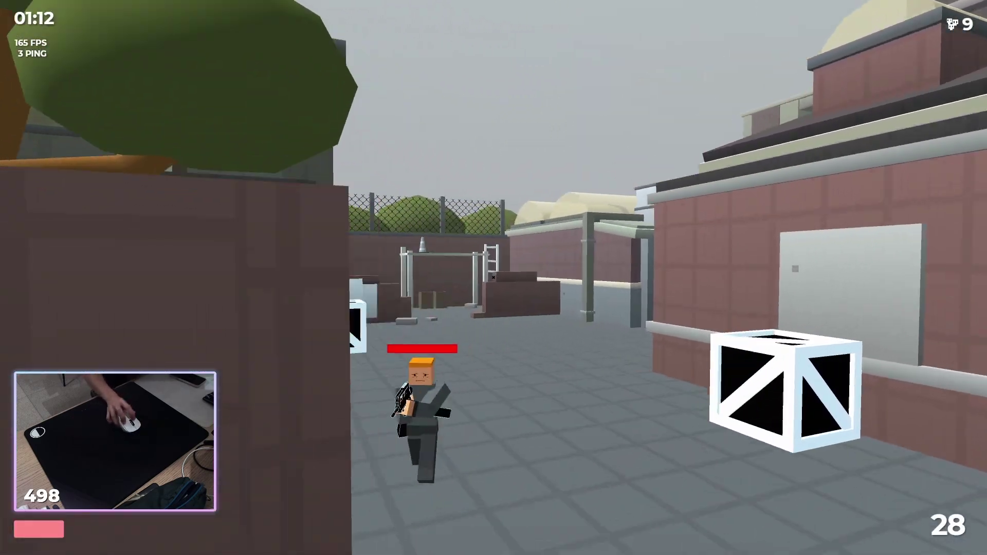
pyautogui.click(494, 277)
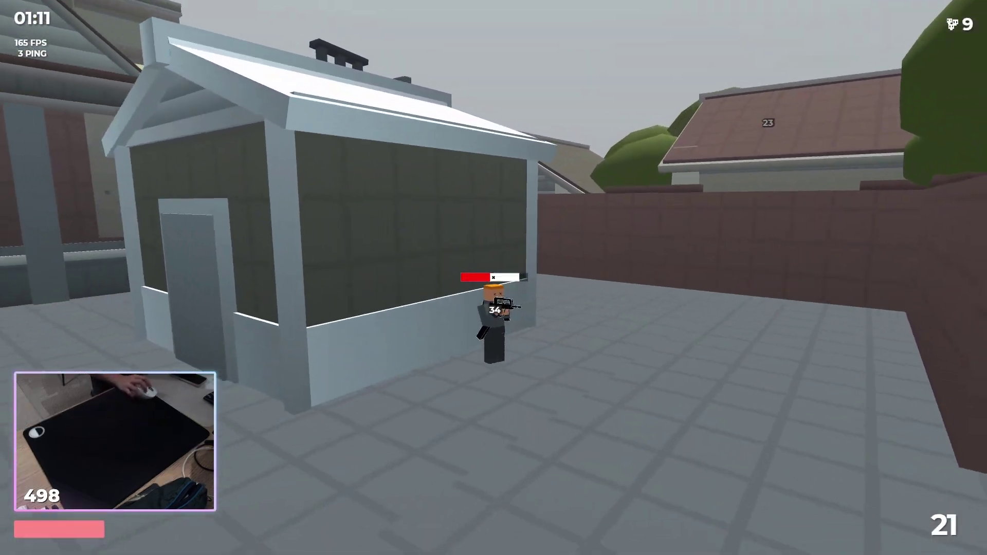